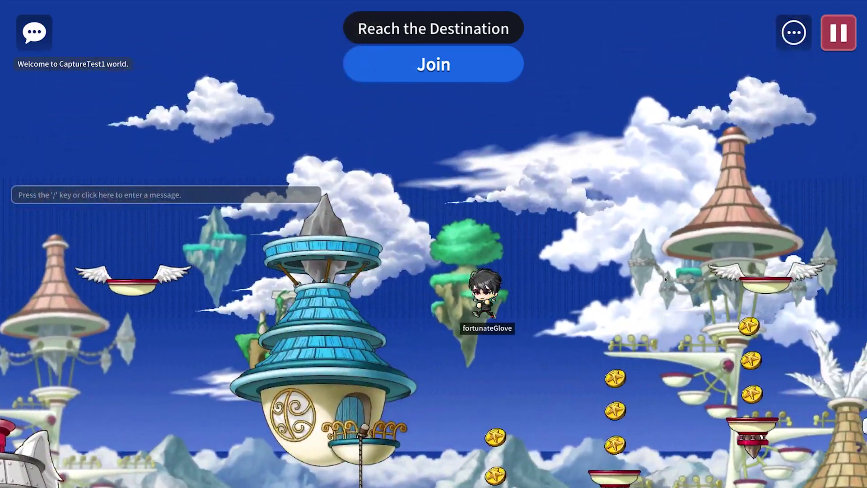
Step: Play the sample course, running and jumping the character between the floating platforms
key(Right)
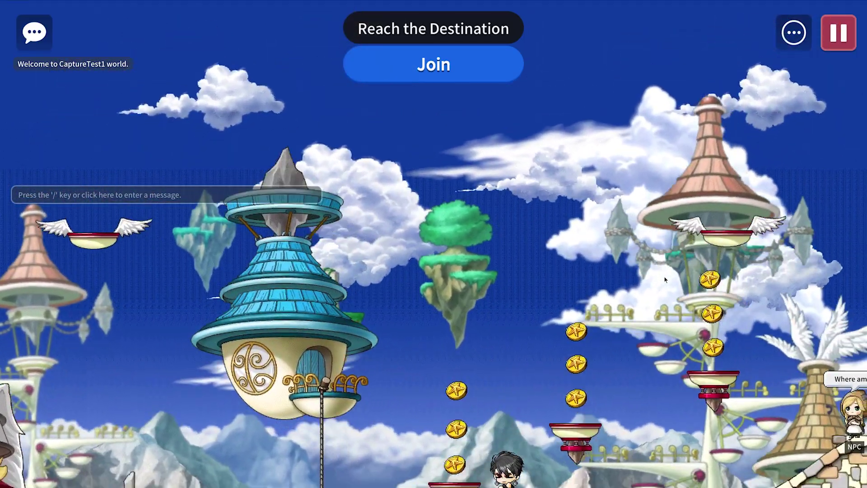
key(Left)
key(alt)
key(Right)
key(alt)
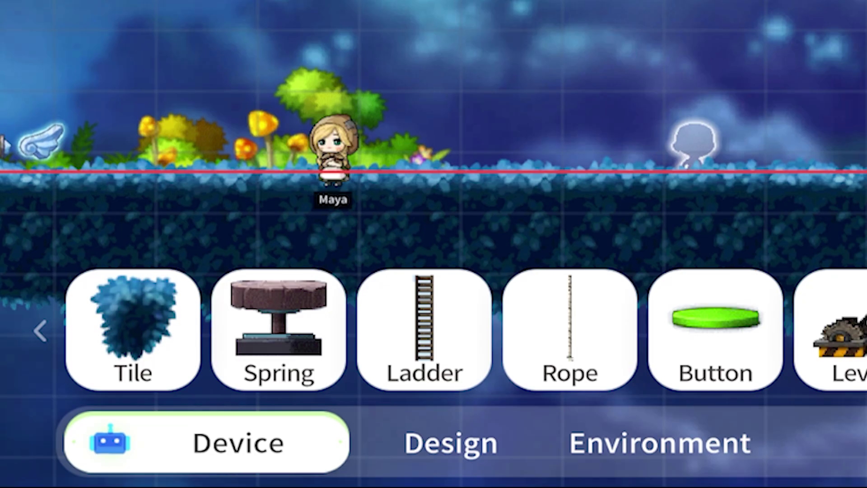
Step: Browse the Design and Environment objects and preview the Fox Valley, Space and Alien map themes, ending on Arcana
click(312, 470)
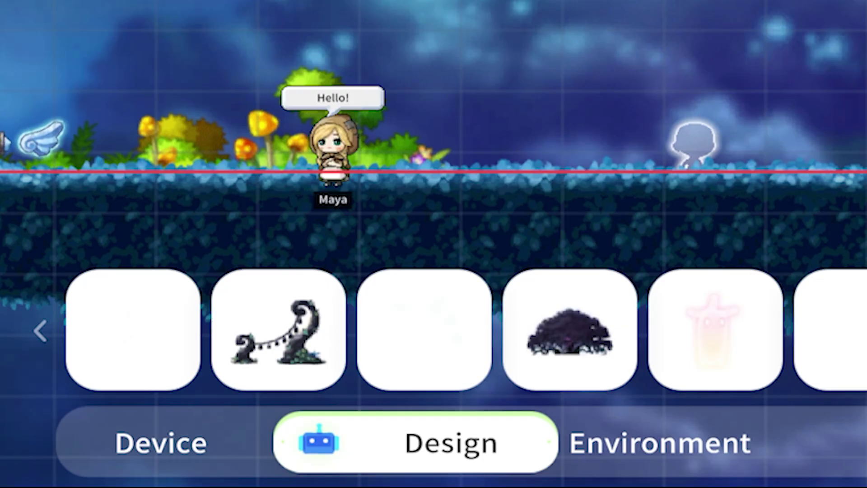
click(660, 443)
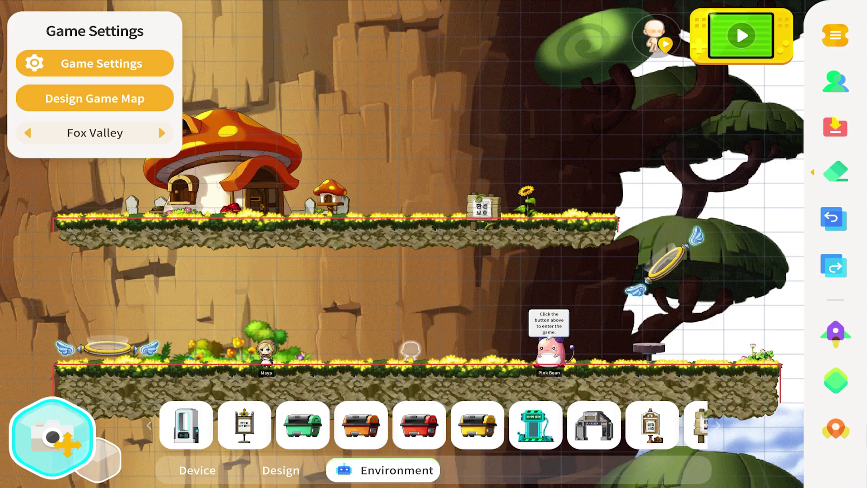
click(162, 133)
click(162, 132)
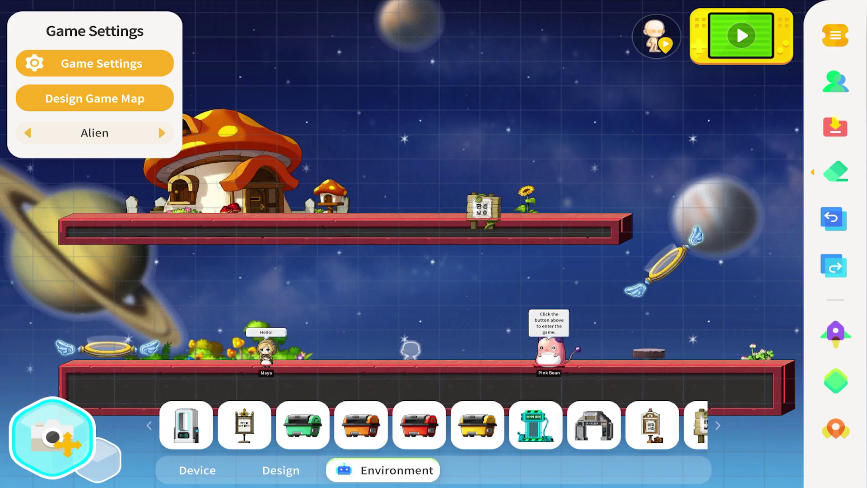
click(28, 132)
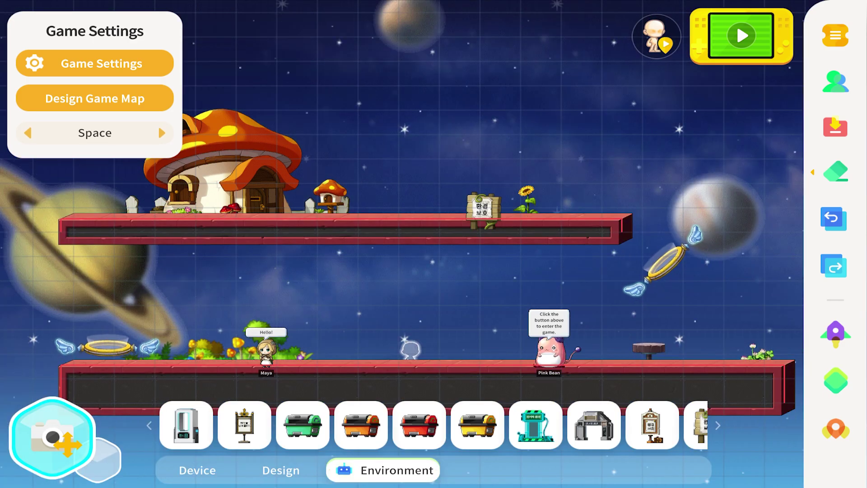
click(27, 133)
click(28, 133)
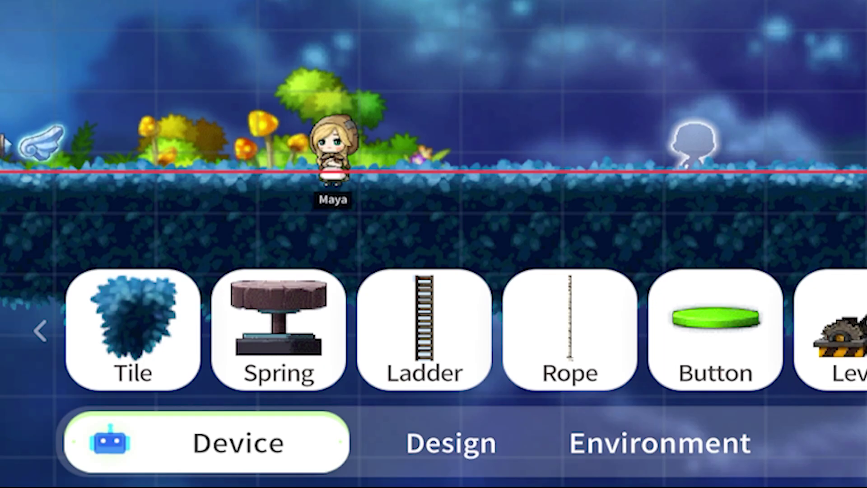
Step: Look through the object categories again, switching the map theme to Space and back to Arcana
click(451, 443)
click(660, 443)
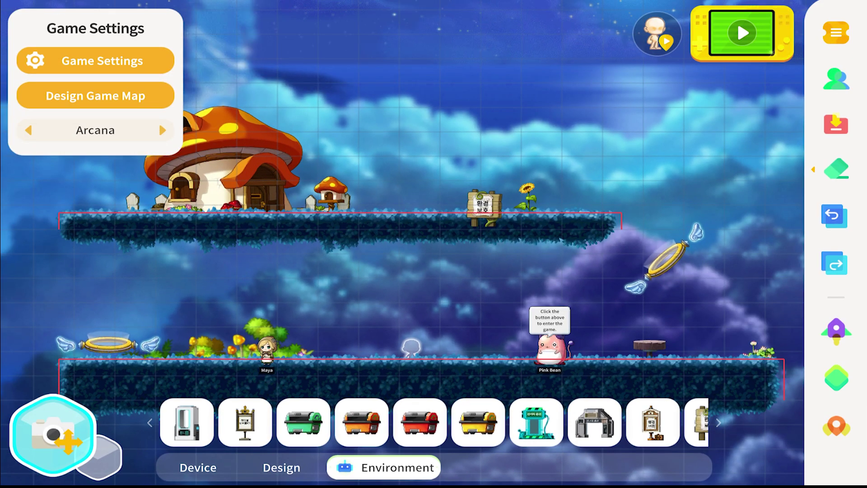
click(163, 130)
click(162, 130)
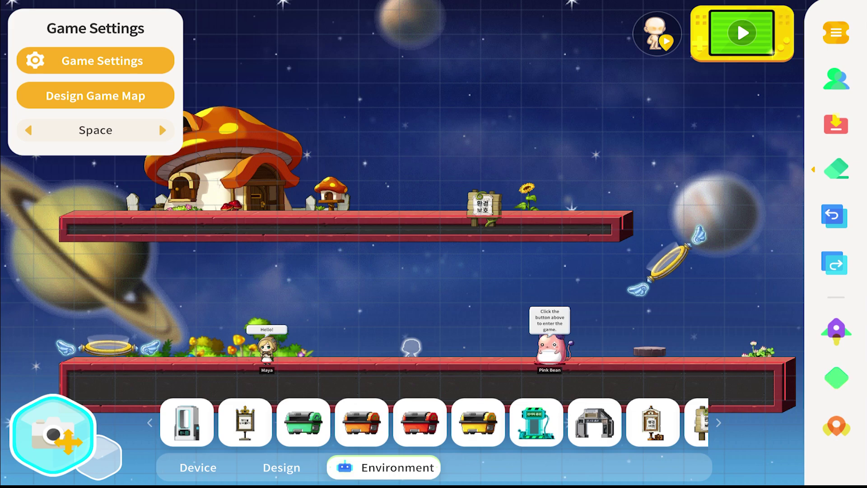
click(163, 130)
click(28, 130)
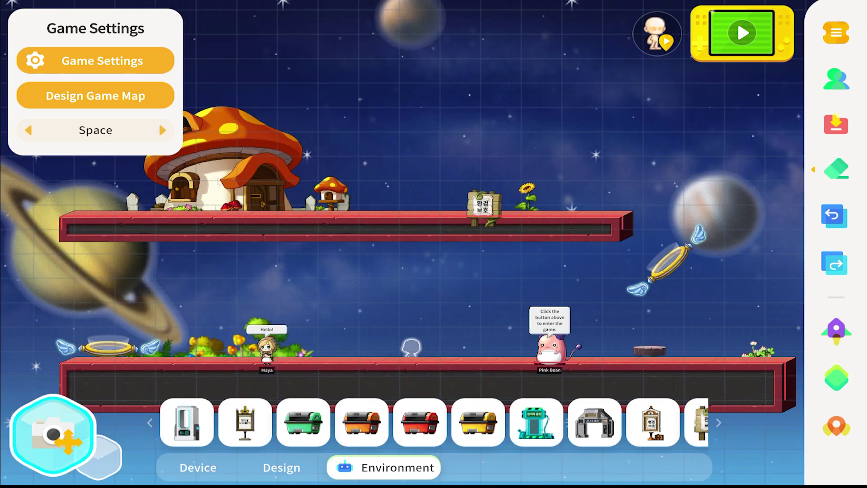
click(28, 130)
click(28, 130)
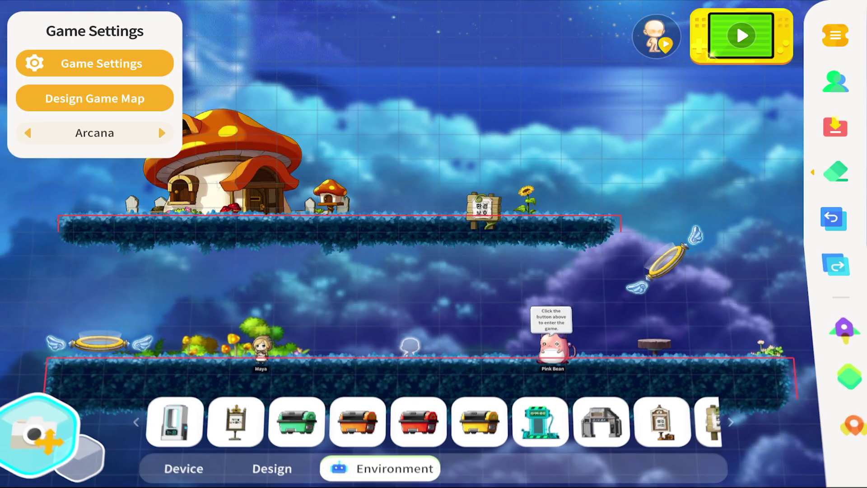
Step: Place four separate device tiles in a two-by-two arrangement in the empty sky beyond the platforms
click(197, 470)
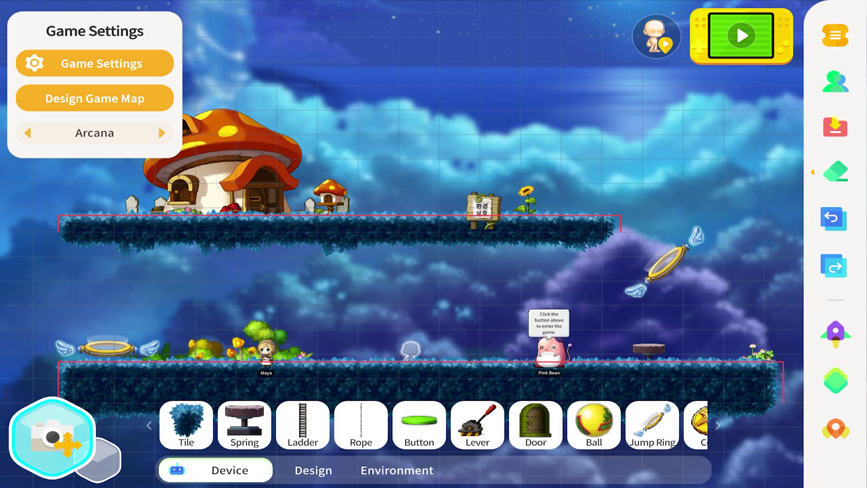
click(185, 422)
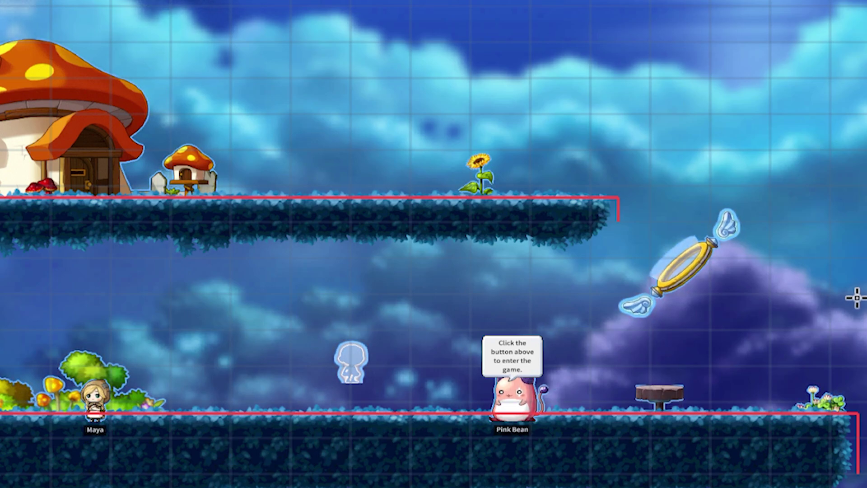
middle_drag(851, 298, 1, 310)
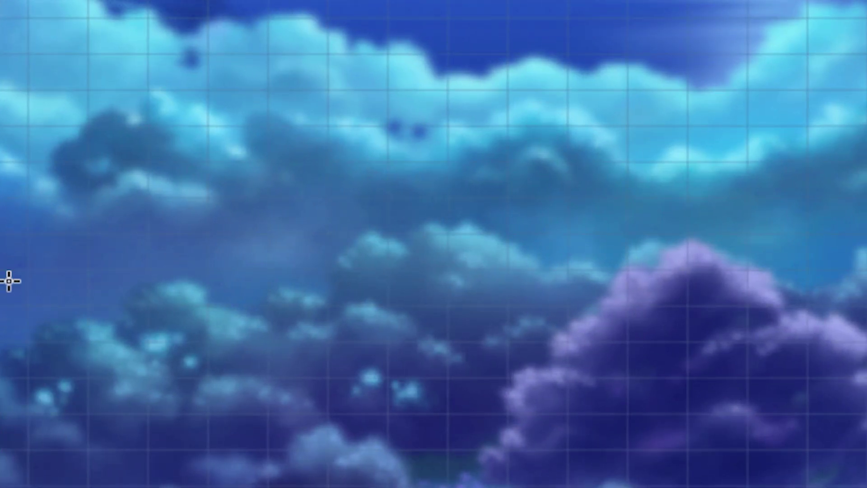
scroll(439, 305, up, 6)
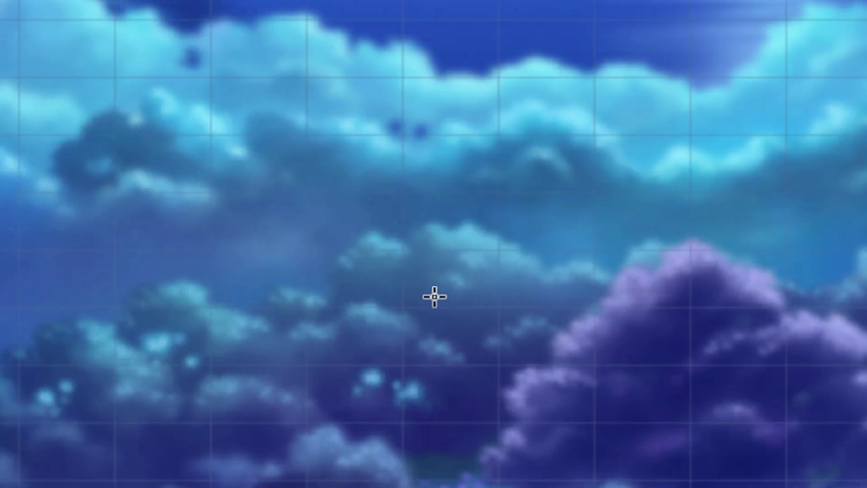
scroll(408, 289, up, 1)
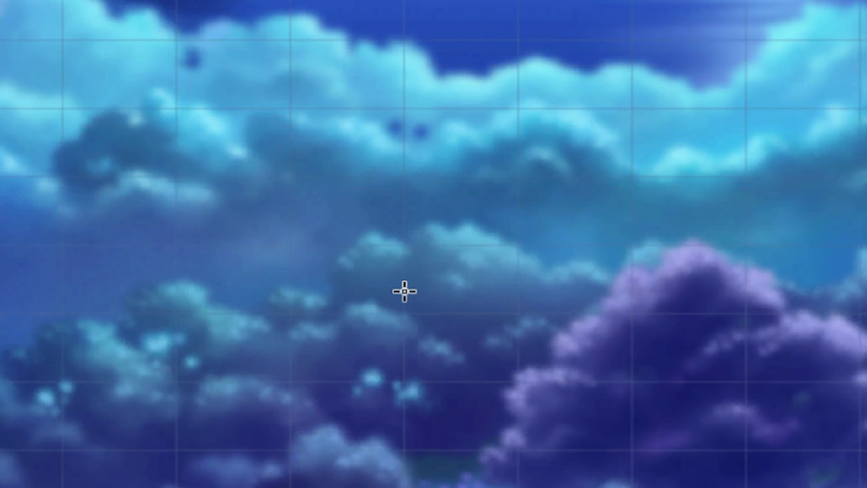
middle_drag(404, 291, 367, 307)
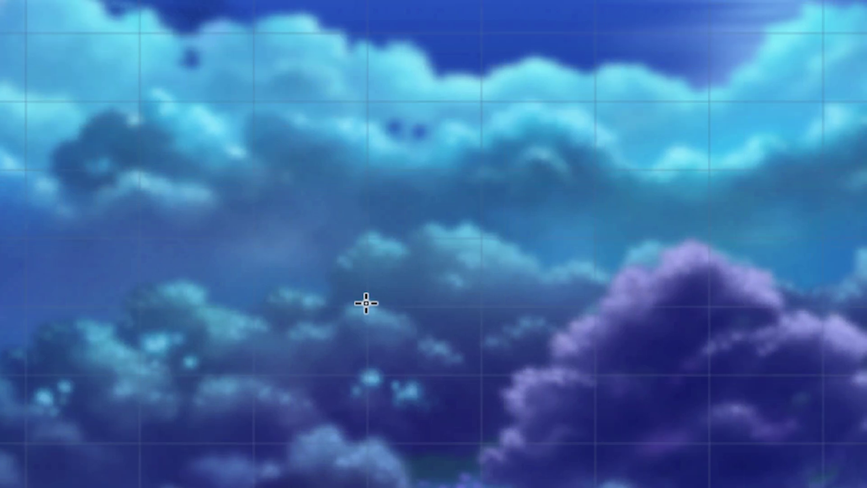
click(369, 236)
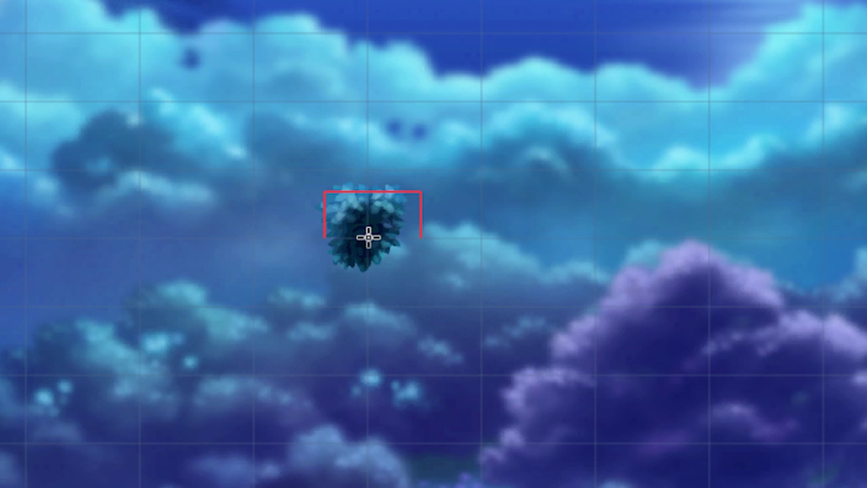
click(365, 308)
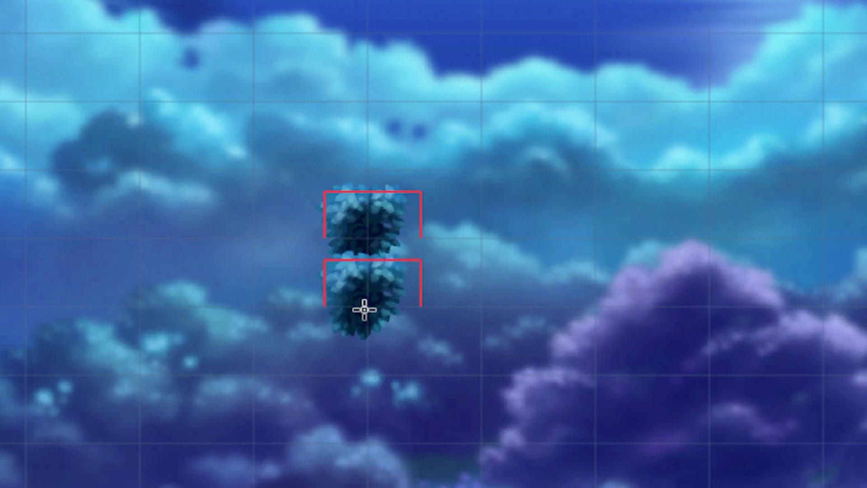
click(479, 308)
click(481, 240)
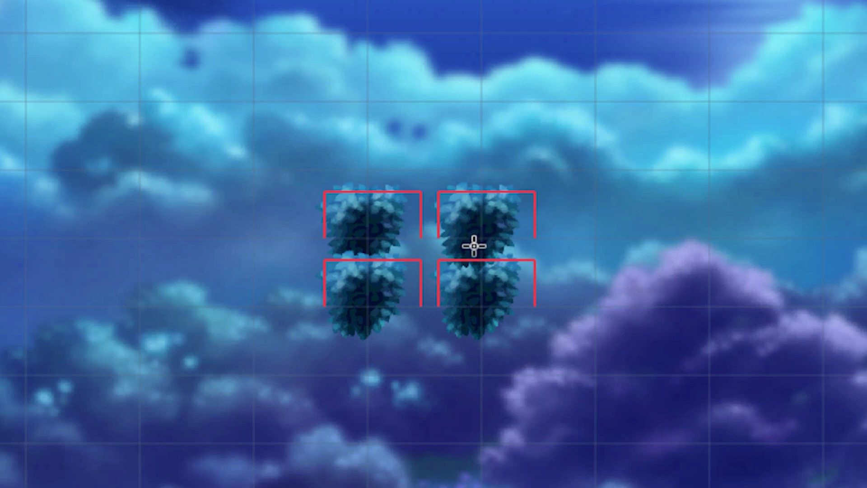
Step: Erase the two upper tiles and bridge the two lower ones with a tile between them
click(473, 246)
click(370, 236)
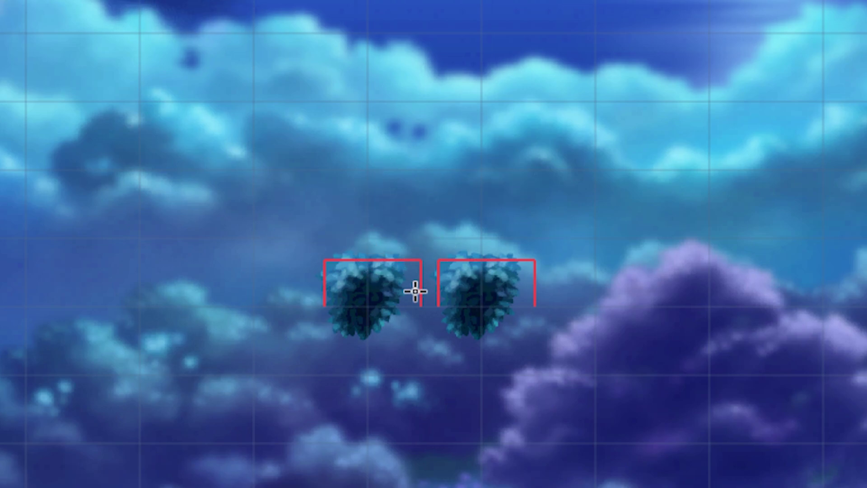
click(429, 307)
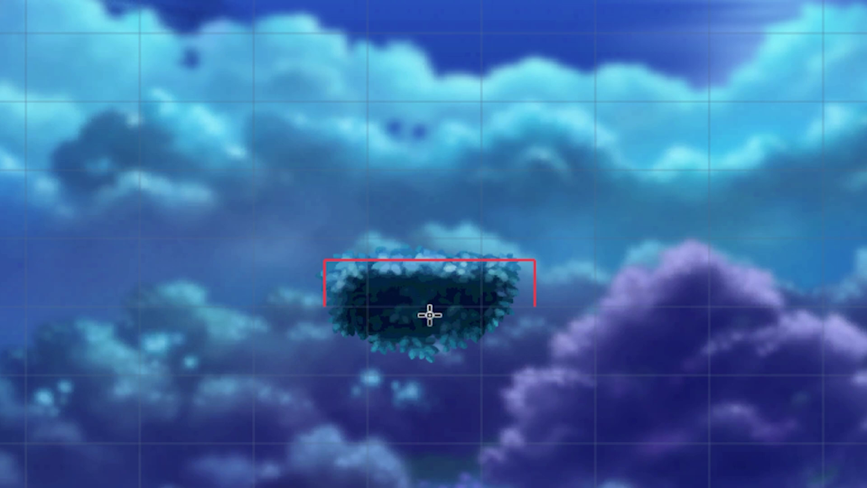
Step: Erase the joined tile strip and lay it again in the same place
right_click(488, 308)
right_click(366, 306)
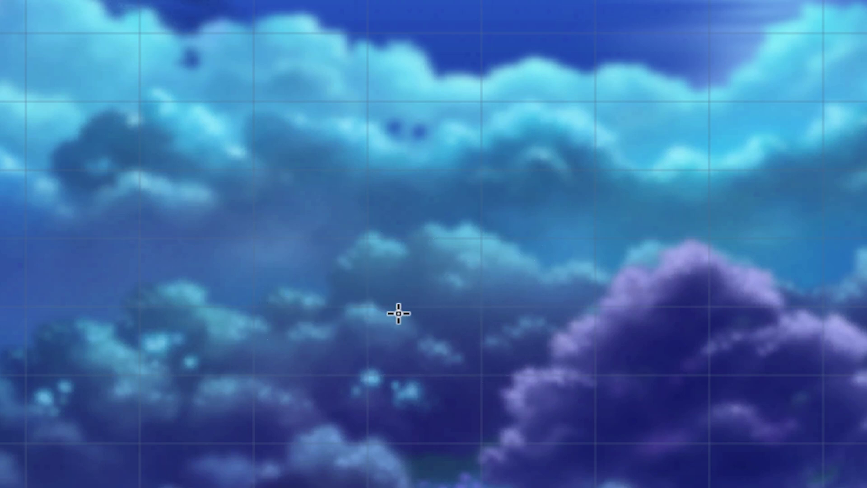
click(430, 307)
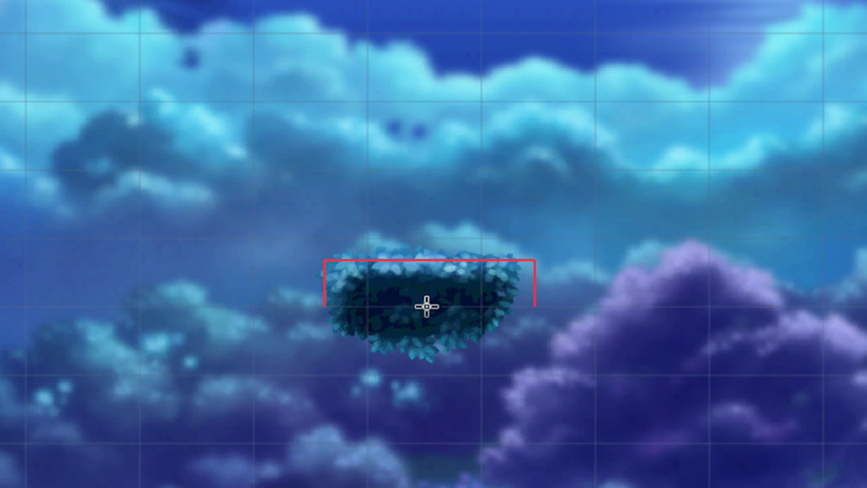
Step: Stack tiles on the strip until it forms a solid block, and erase the whole block
click(366, 272)
click(425, 239)
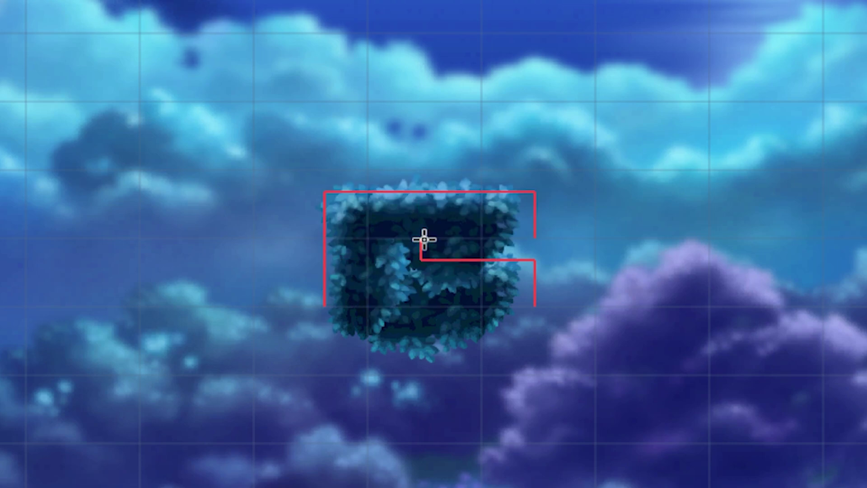
click(481, 269)
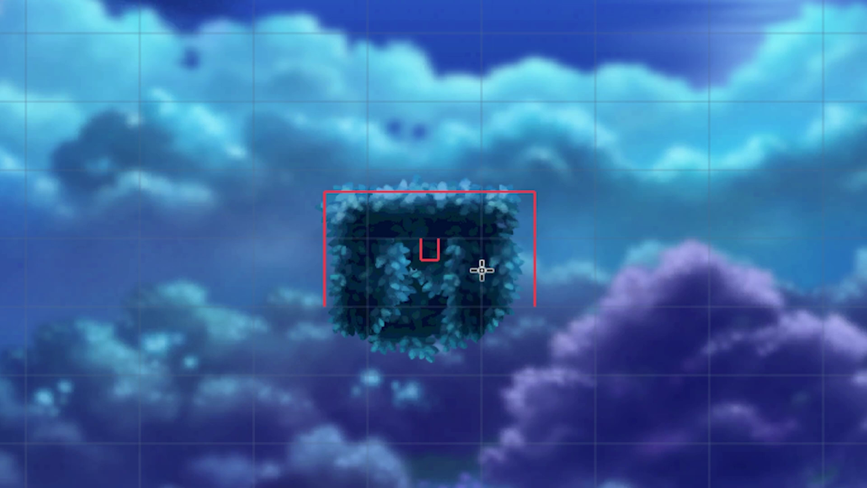
click(427, 274)
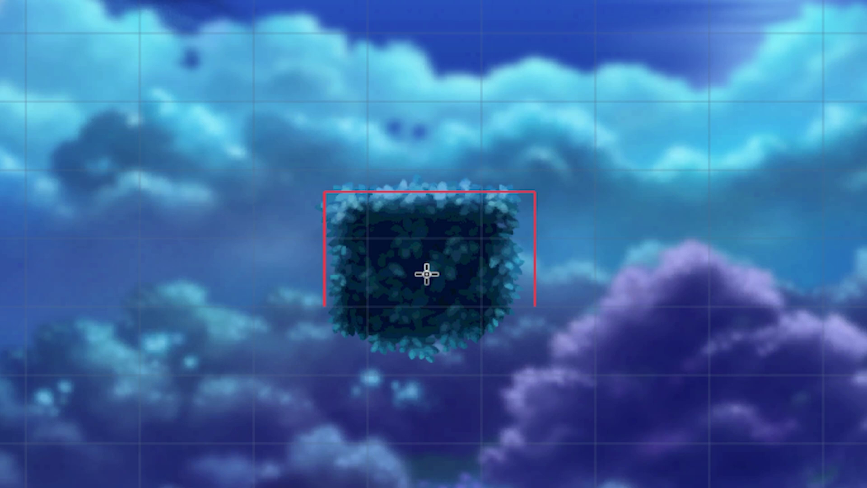
mouse_move(429, 237)
right_down()
mouse_move(340, 242)
mouse_move(497, 256)
mouse_move(364, 306)
right_up()
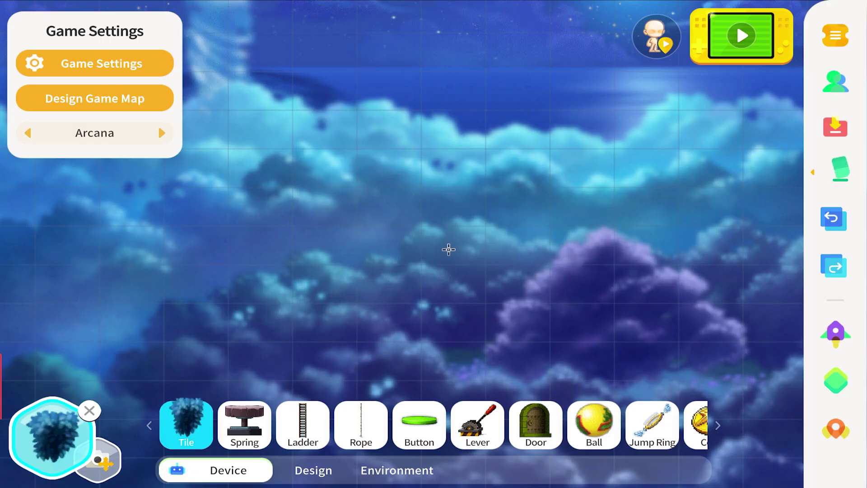
Step: Build a tile staircase rising outward from the right end of the lower platform
click(417, 276)
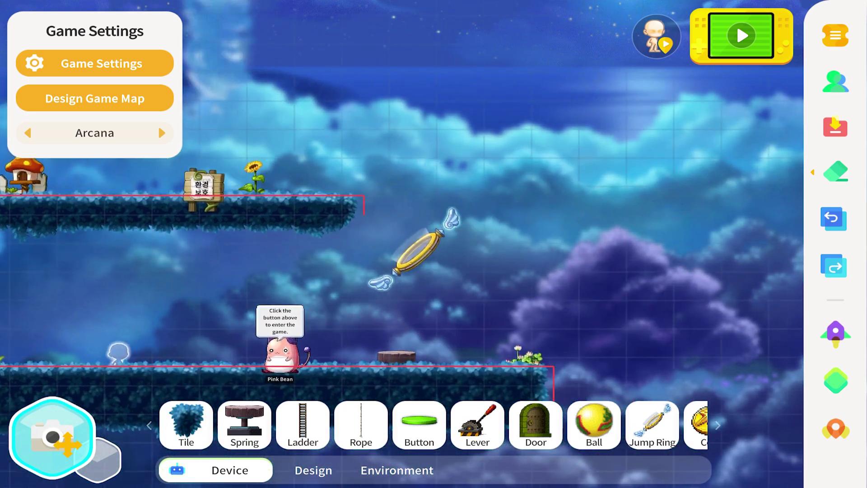
drag(507, 279, 298, 167)
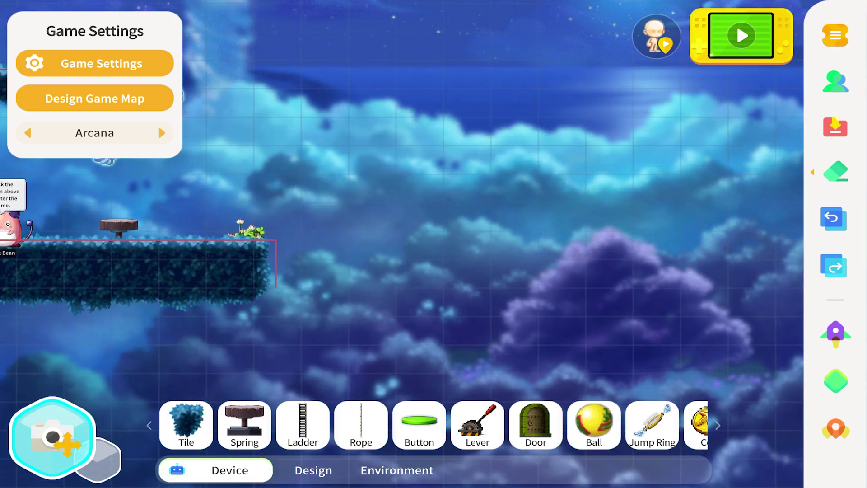
scroll(298, 167, up, 3)
scroll(298, 167, down, 5)
scroll(298, 167, up, 4)
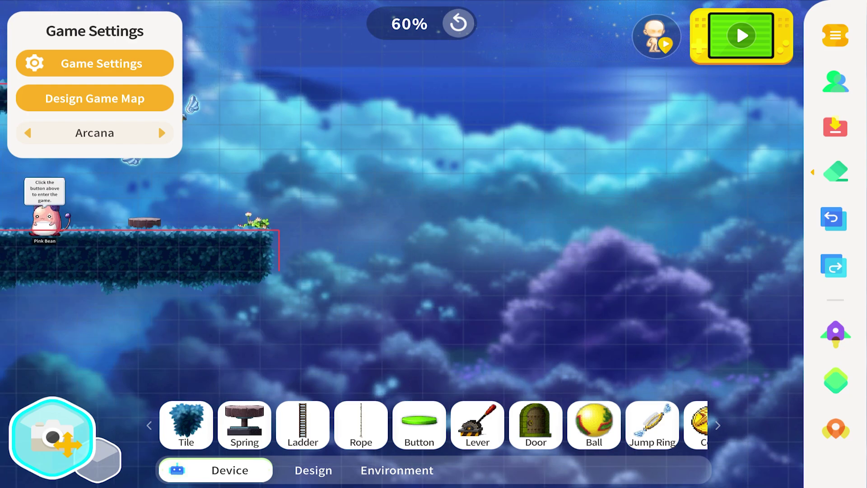
click(186, 424)
mouse_move(176, 281)
mouse_down()
mouse_move(218, 281)
mouse_move(219, 255)
mouse_move(261, 254)
mouse_move(267, 228)
mouse_move(352, 175)
mouse_move(389, 178)
mouse_move(402, 151)
mouse_move(440, 133)
mouse_move(483, 121)
mouse_move(528, 148)
mouse_move(570, 147)
mouse_up()
Step: Extend the top of the staircase into a long flat tile platform
click(486, 123)
click(526, 124)
click(481, 124)
click(550, 125)
click(567, 124)
click(521, 124)
click(611, 148)
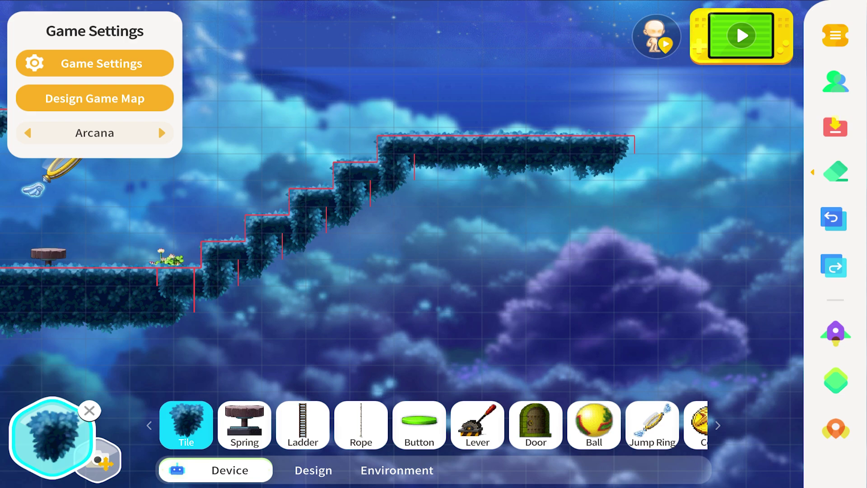
Step: Thicken the staircase by filling the gaps beneath each stair with tiles
click(195, 298)
click(239, 272)
click(284, 246)
click(327, 219)
click(372, 194)
Step: Add a second layer of tiles along the underside of the raised platform
click(464, 174)
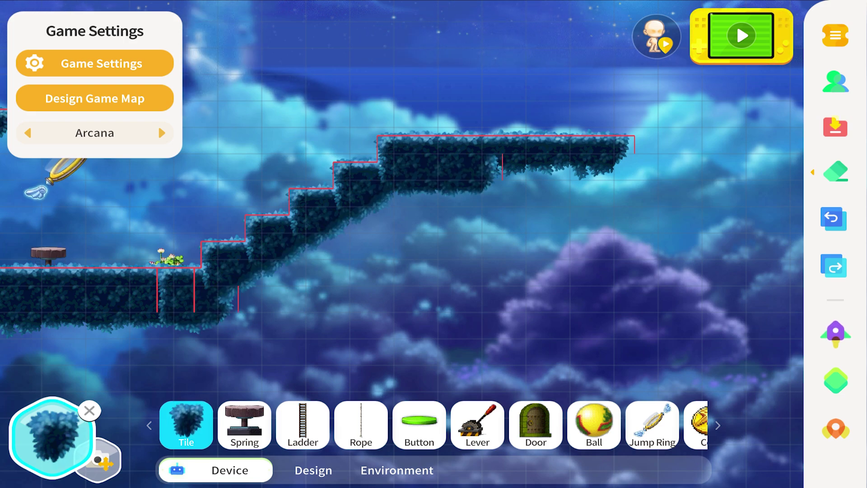
click(487, 173)
click(509, 174)
click(532, 174)
drag(572, 173, 616, 173)
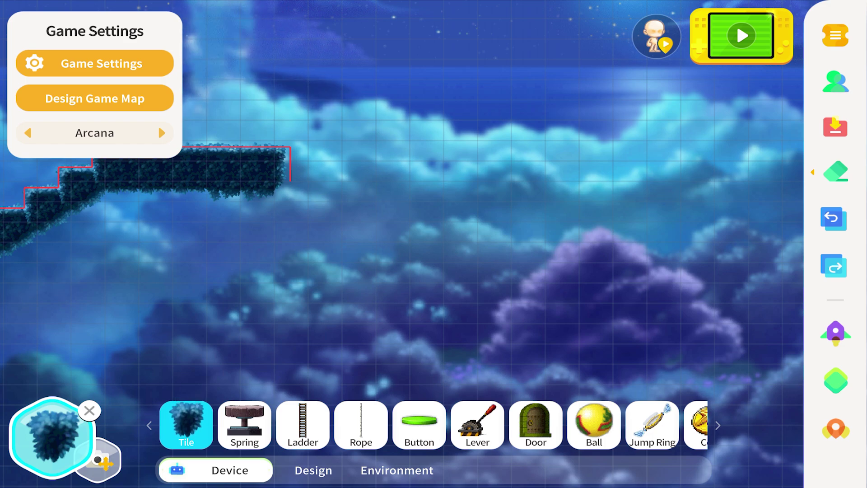
Step: Build a tile staircase descending outward from the far end of the raised platform
scroll(231, 202, up, 11)
click(359, 180)
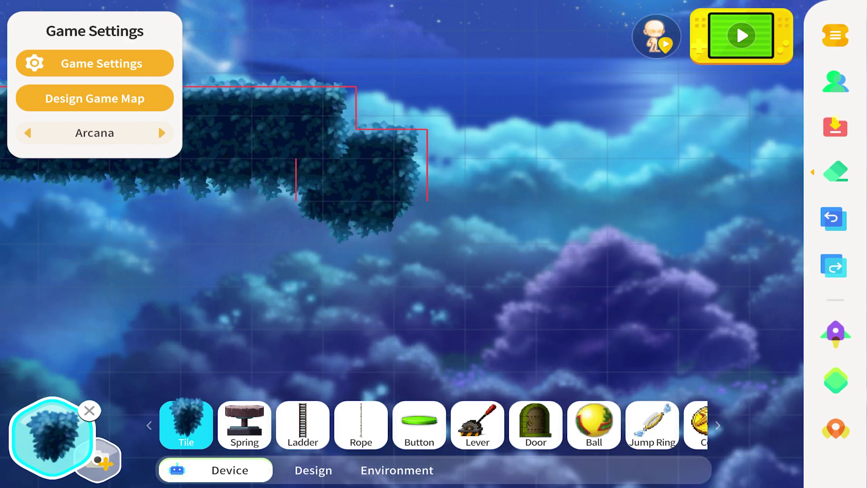
click(430, 222)
click(501, 265)
click(571, 308)
click(643, 351)
key(Escape)
mouse_move(642, 350)
mouse_down()
mouse_move(583, 339)
mouse_move(302, 211)
mouse_up()
click(186, 424)
click(376, 239)
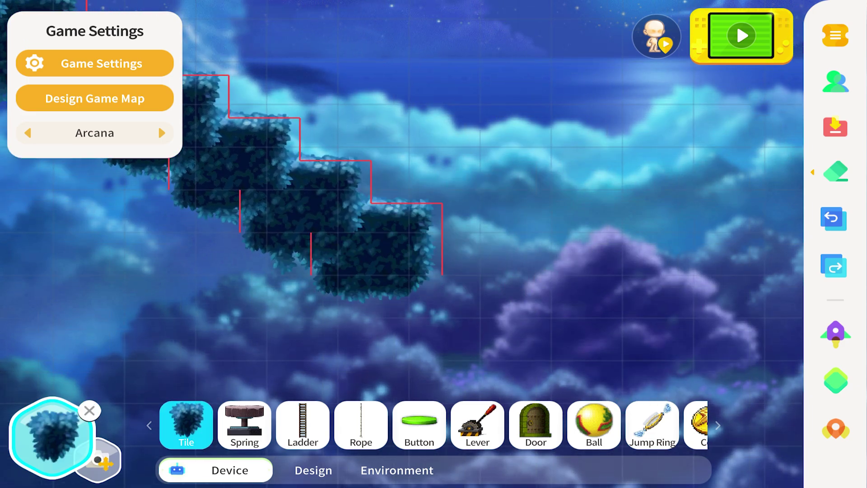
click(447, 281)
click(519, 324)
Step: Turn the descending staircase into a smooth slope by filling the corner above each stair with tiles
click(100, 459)
mouse_move(519, 325)
mouse_down()
mouse_move(831, 433)
mouse_move(835, 417)
mouse_up()
click(100, 460)
click(367, 109)
click(437, 151)
click(509, 194)
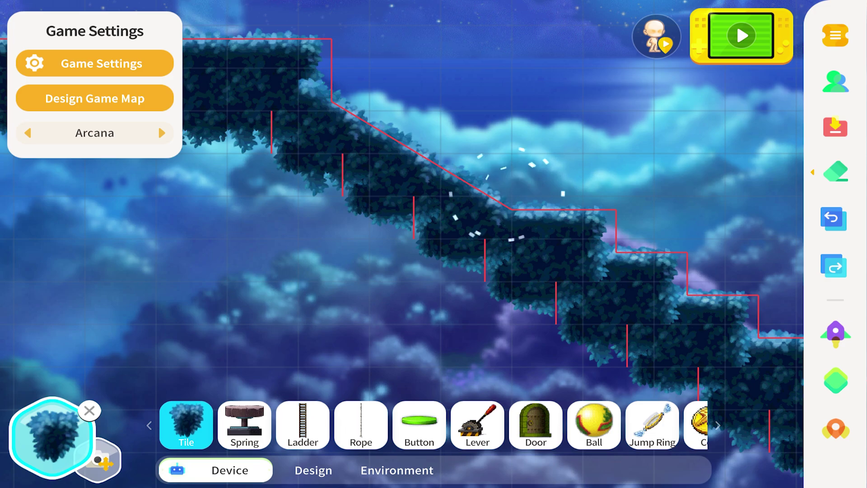
click(579, 236)
click(650, 278)
click(721, 321)
right_drag(721, 321, 391, 205)
click(460, 244)
click(531, 286)
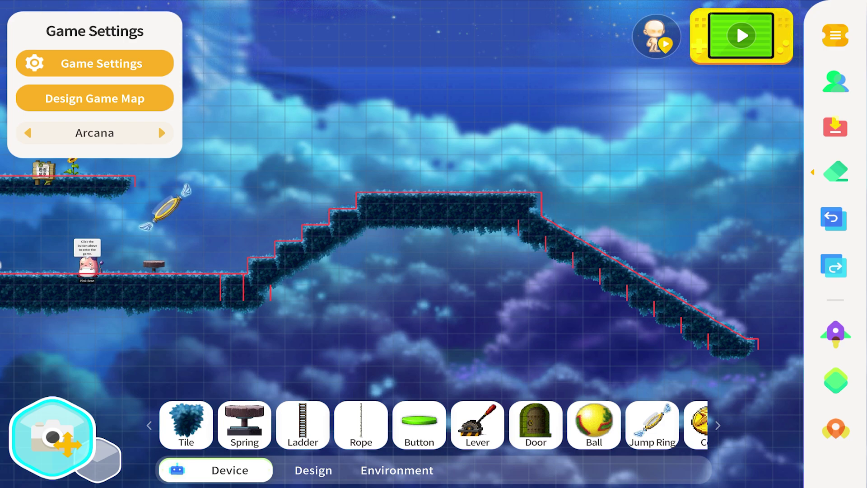
Step: Place the large dark tree decoration on top of the raised platform
click(313, 470)
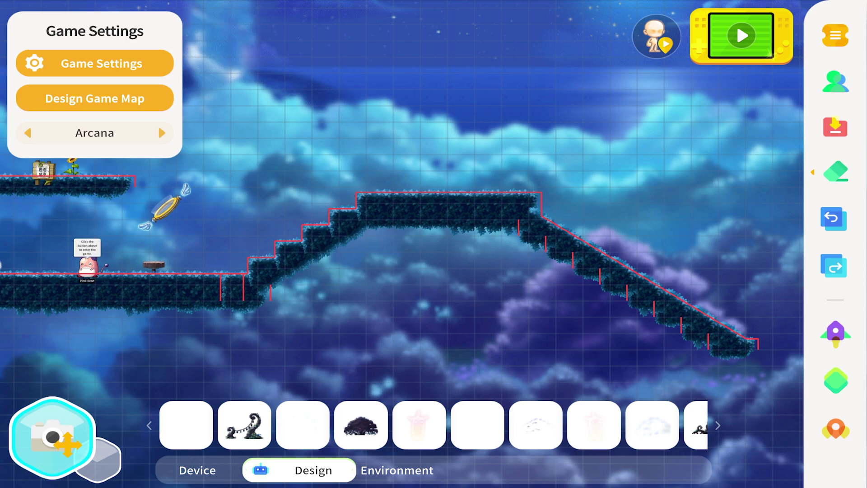
click(361, 425)
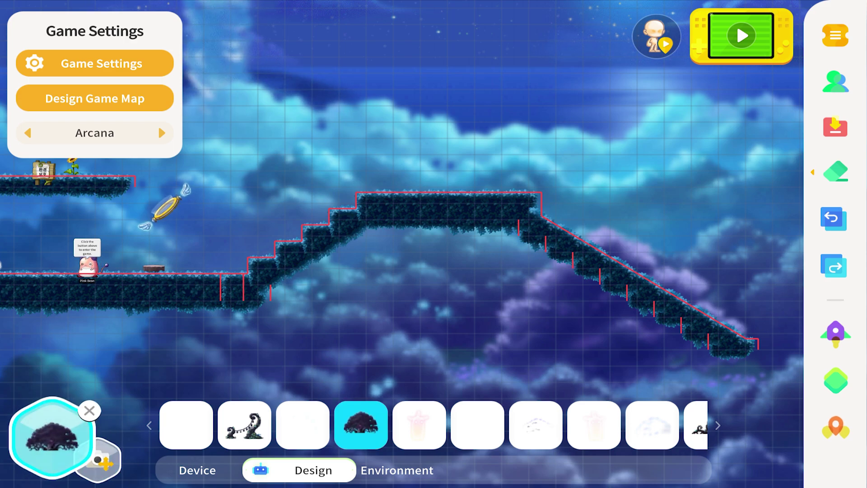
click(441, 166)
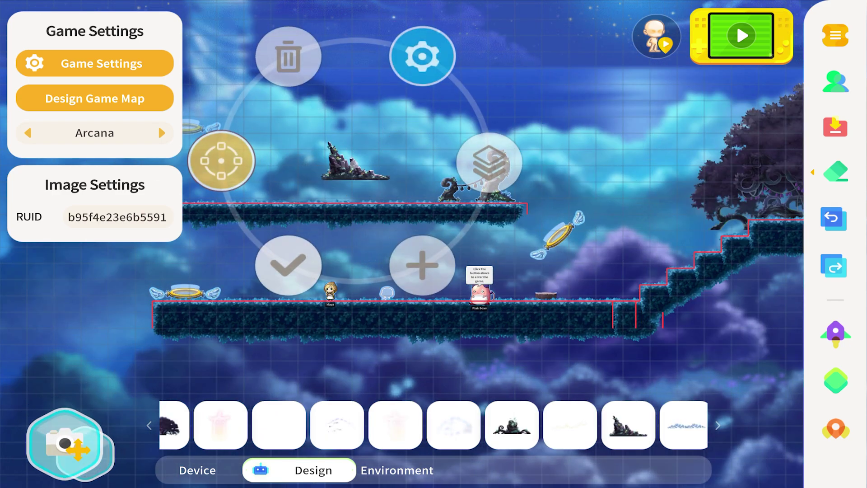
Step: Move the rock decoration to the near end of the upper platform and set a strip of blossoms on its surface
drag(355, 161, 209, 185)
click(390, 166)
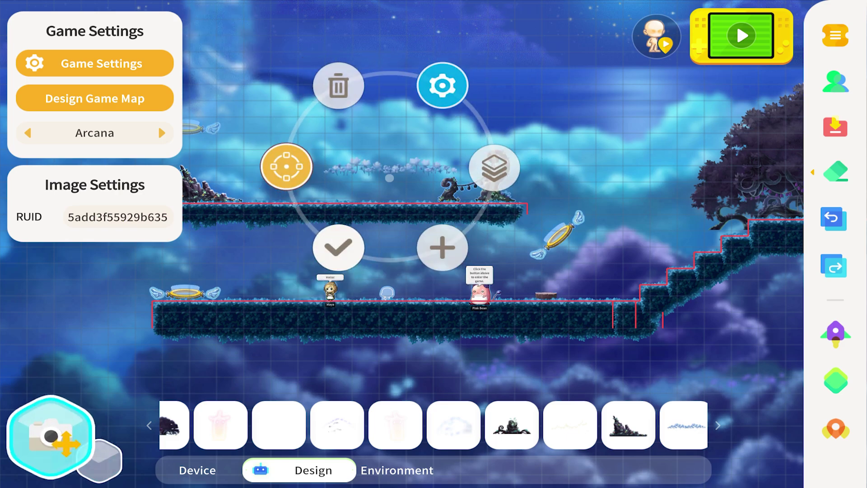
drag(391, 167, 395, 205)
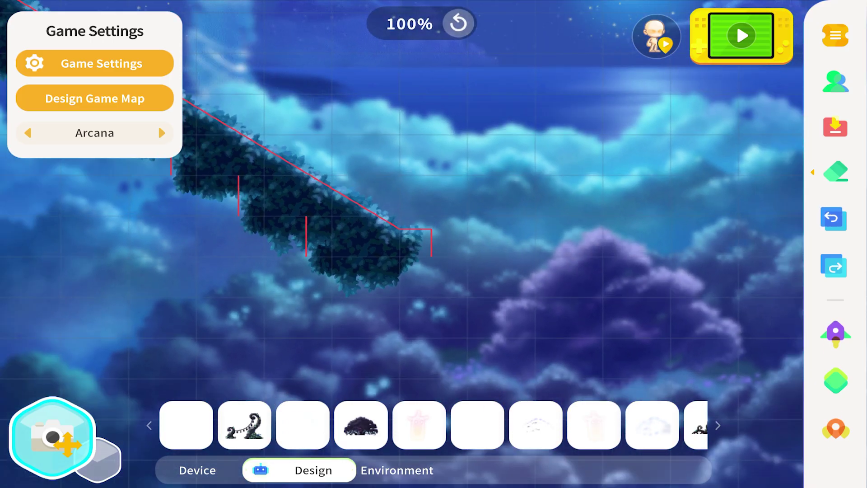
Step: Extend the foot of the slope with flat tiles on Layer1, removing the tiles that stick up above its surface
click(197, 470)
click(186, 424)
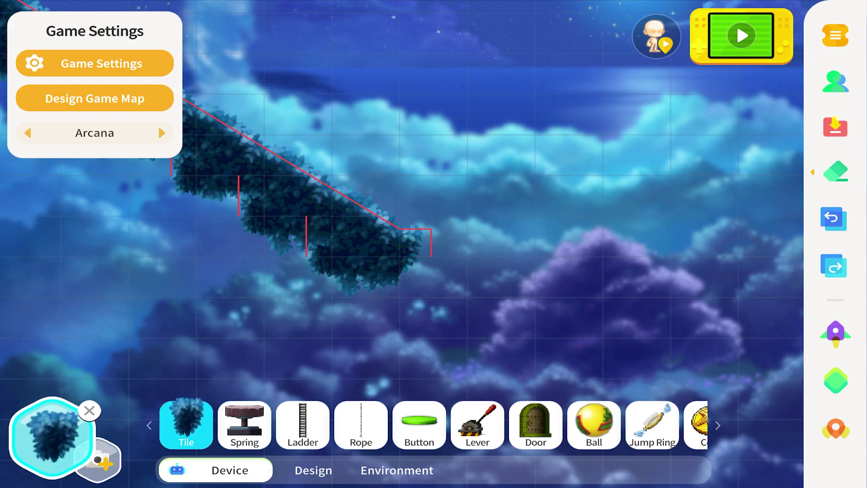
click(434, 217)
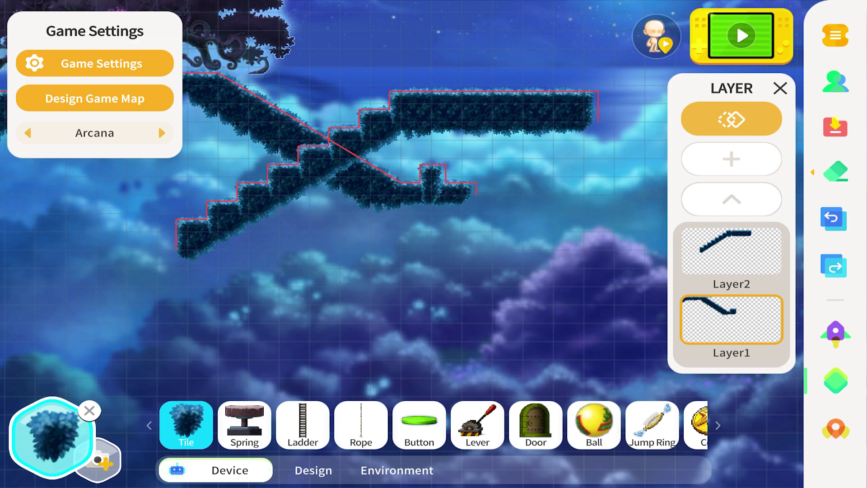
click(432, 174)
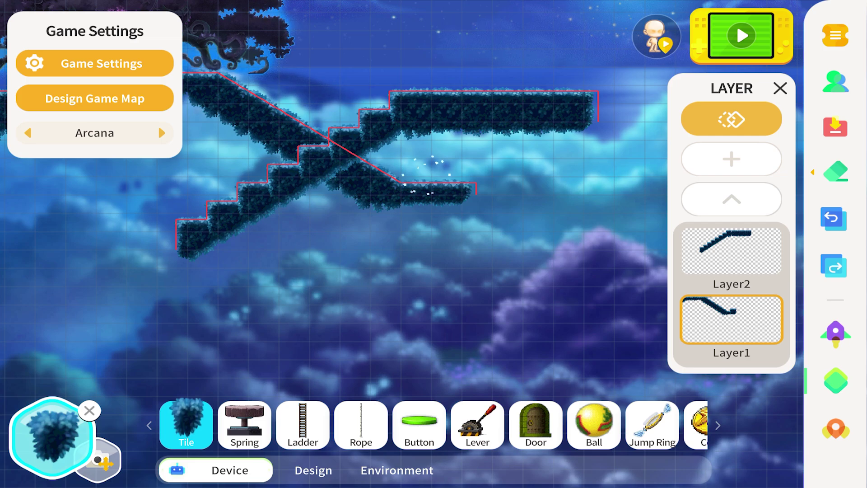
click(478, 184)
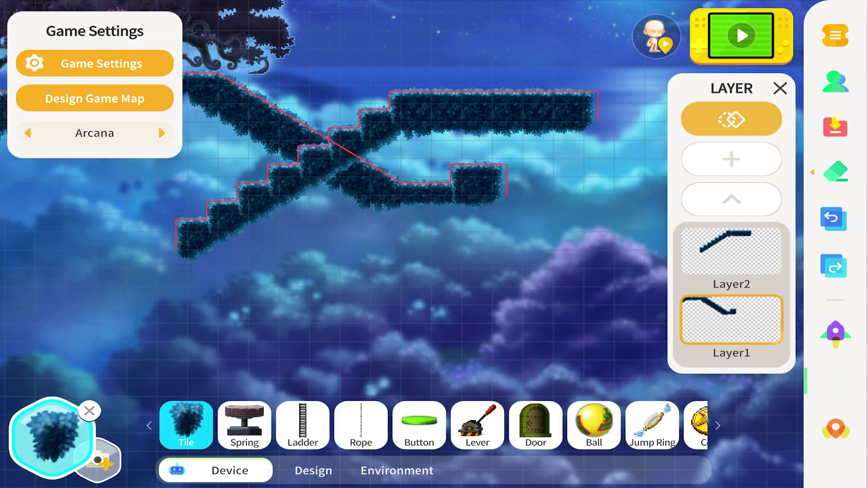
click(479, 178)
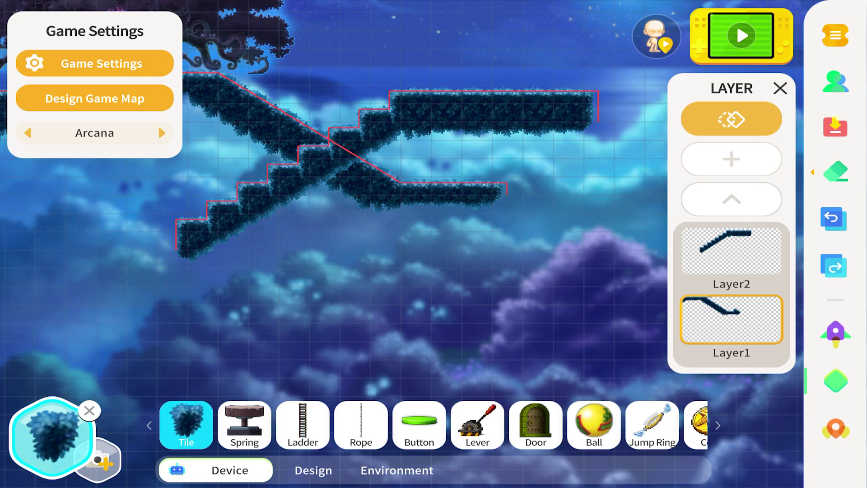
Step: Position the blossoming tree on the Layer2 platform and place a small floating tile between the upper and lower platforms
scroll(459, 175, down, 1)
scroll(460, 176, up, 17)
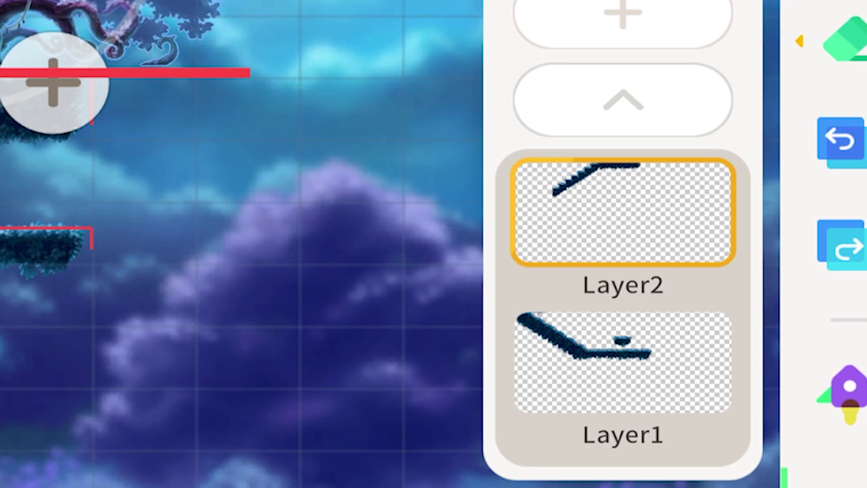
click(53, 84)
drag(27, 9, 35, 28)
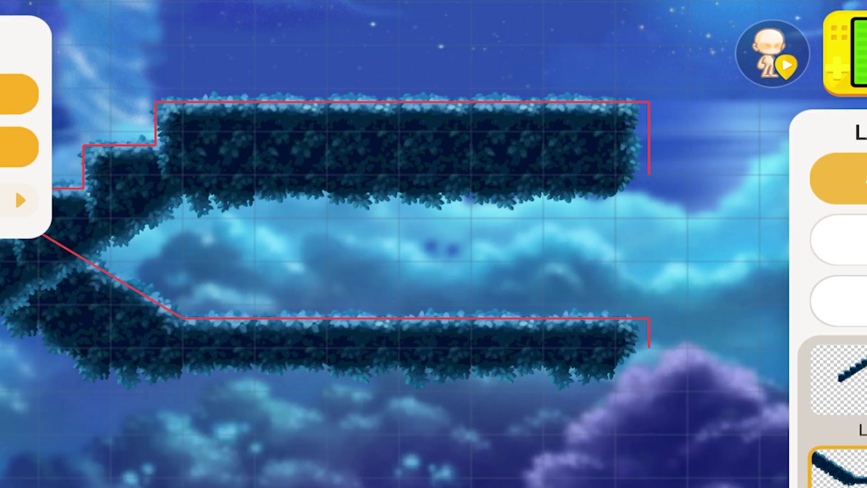
click(435, 244)
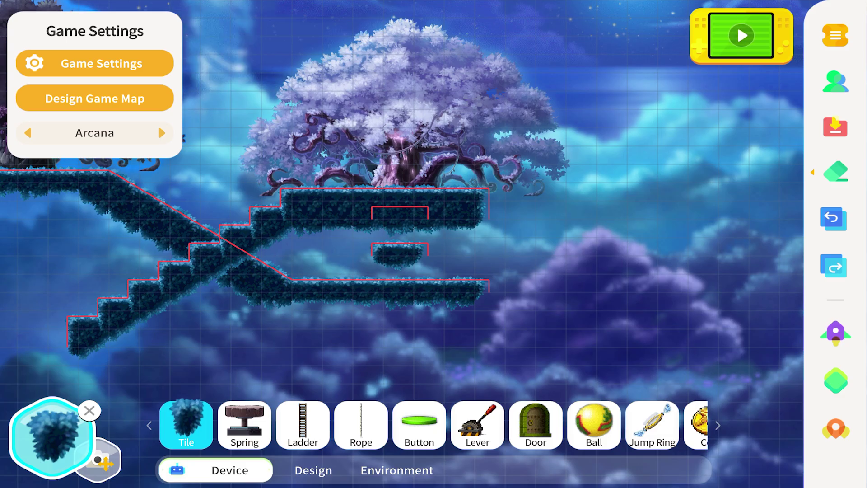
Step: Test-play the map, walking the character down the slope, past the crossing staircase, to the lower platform
click(741, 35)
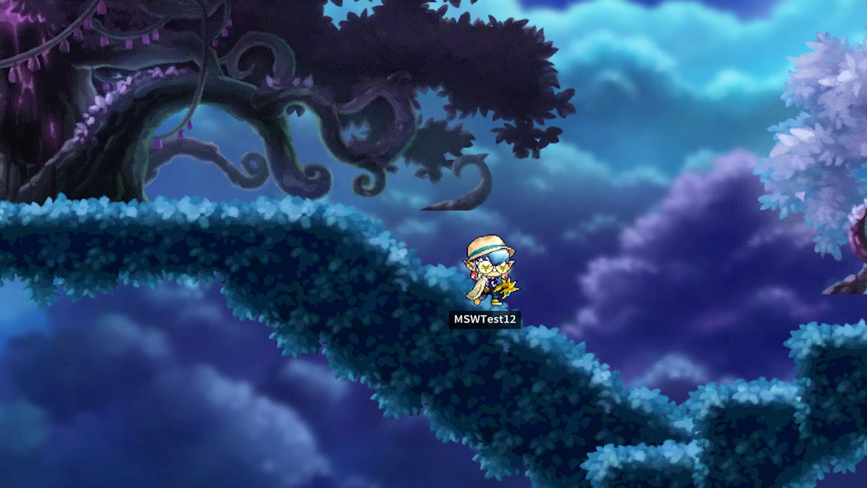
key(Right)
key(Right)
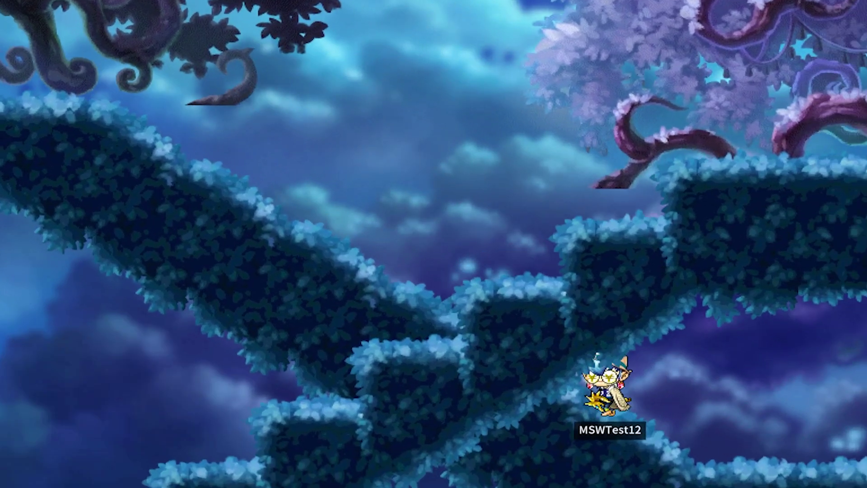
key(Right)
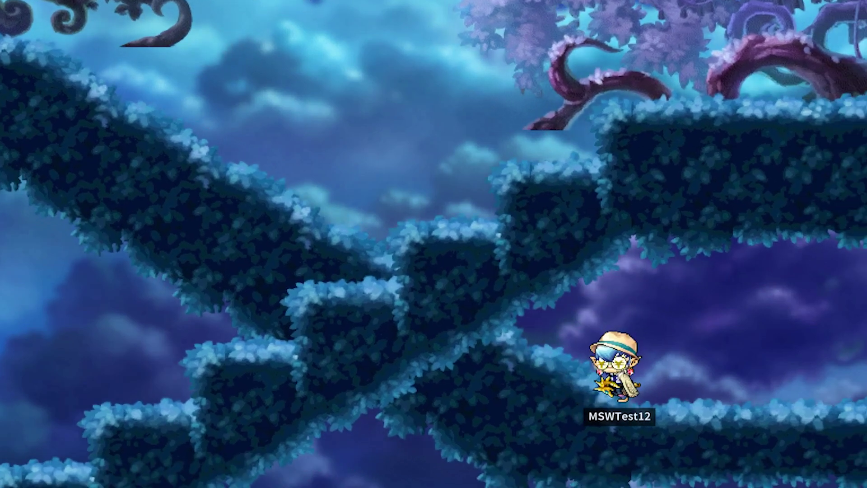
key(Left)
key(Right)
key(Right)
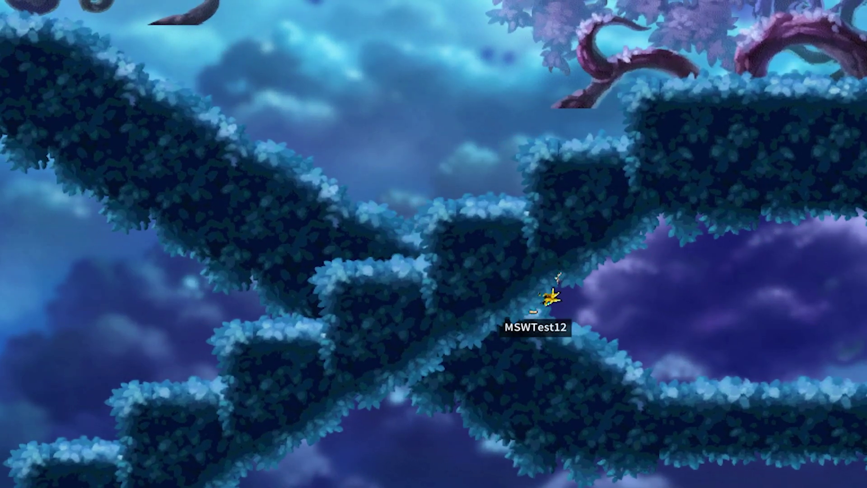
Step: Test jumping from the floating tile up to the platform with the blossoming tree, and walk along it
key(alt)
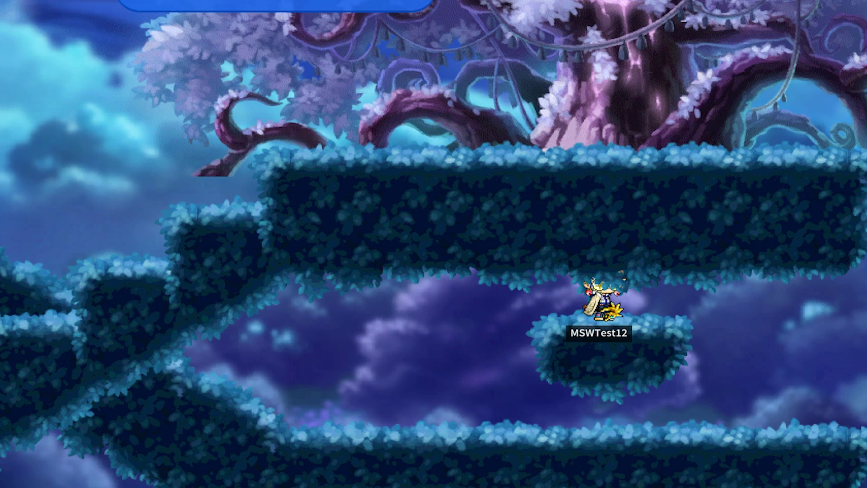
key(alt)
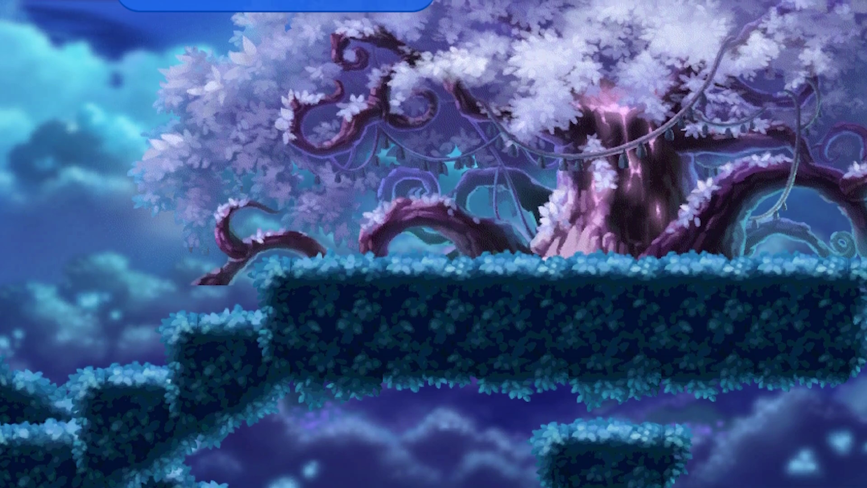
key(alt)
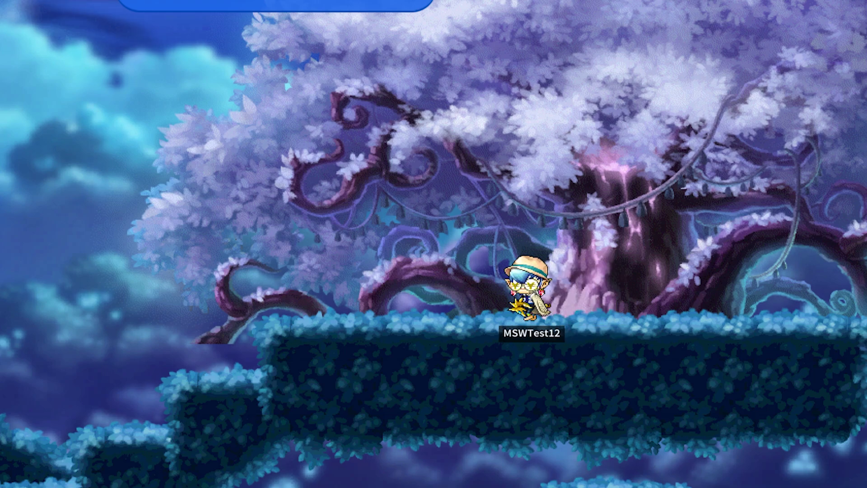
key(Right)
key(Left)
key(Left)
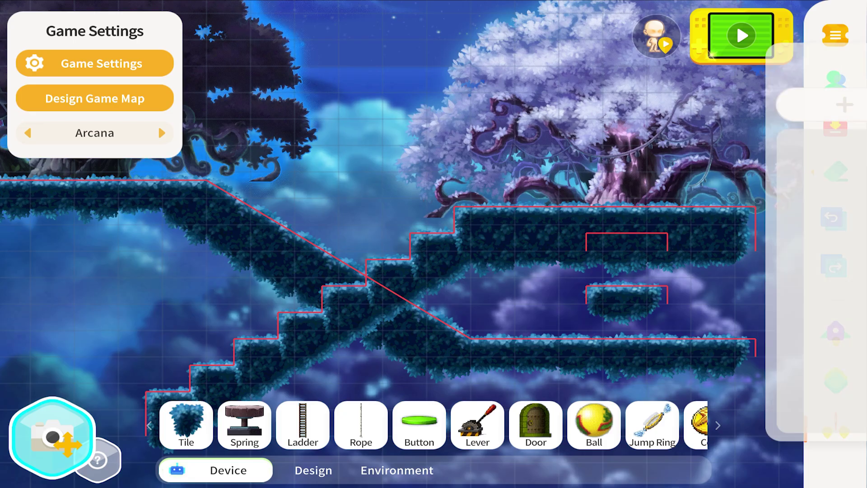
Step: Examine the start-map flag settings of the maps map01 and wait in the map list
click(815, 391)
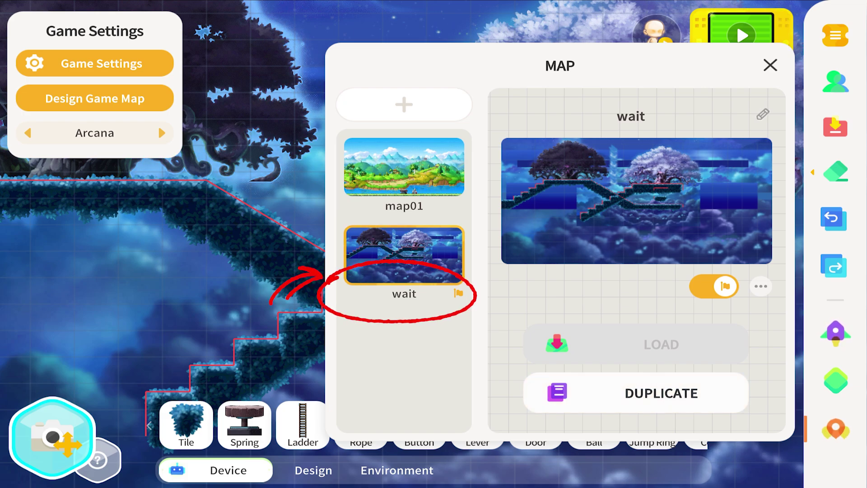
click(404, 167)
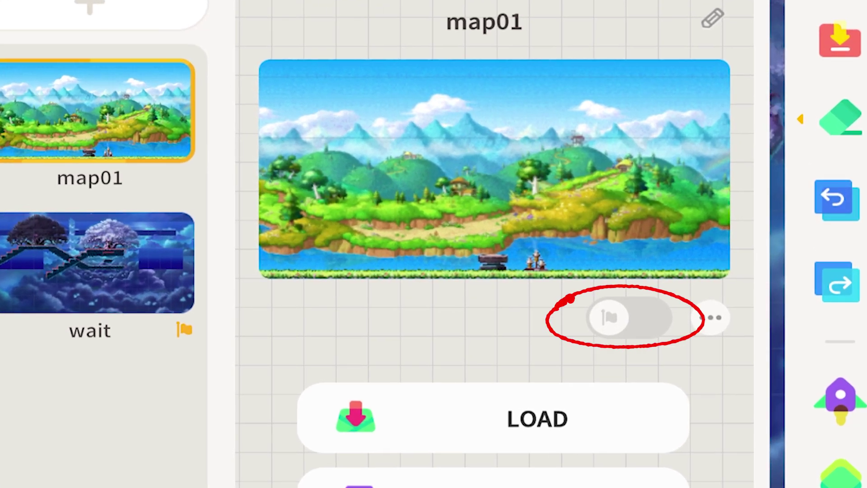
click(154, 261)
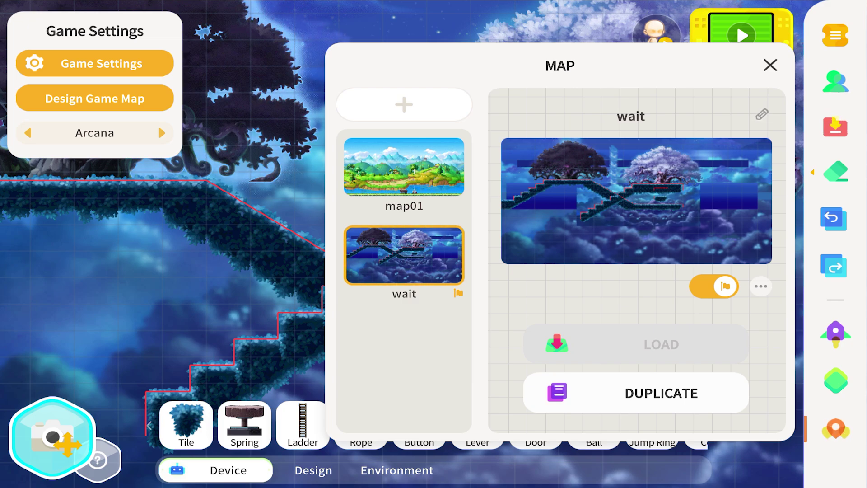
key(Escape)
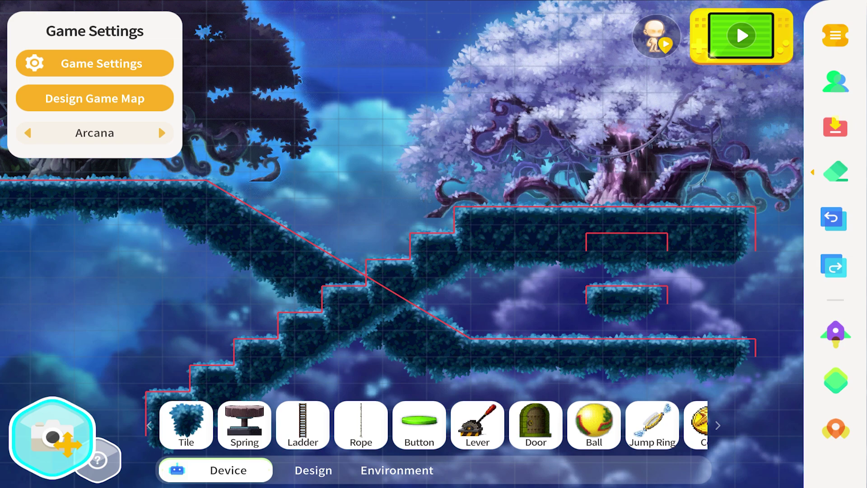